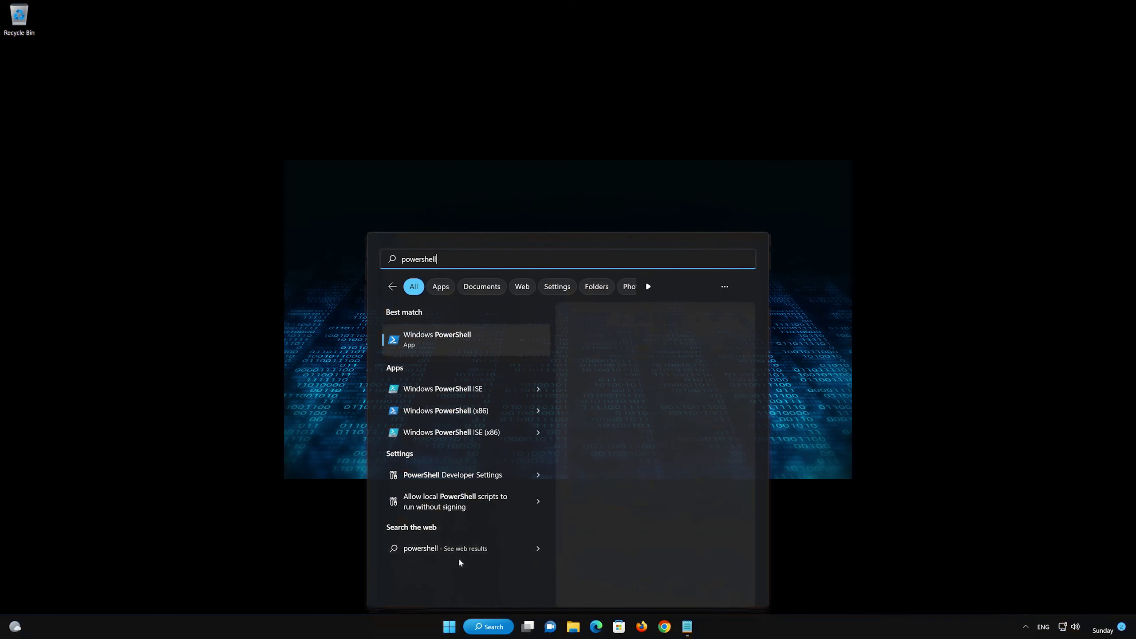
- Run Windows PowerShell as administrator, approve the account control request, and move its window to the middle of the desktop
{"action": "right_click", "coordinate": [489, 338]}
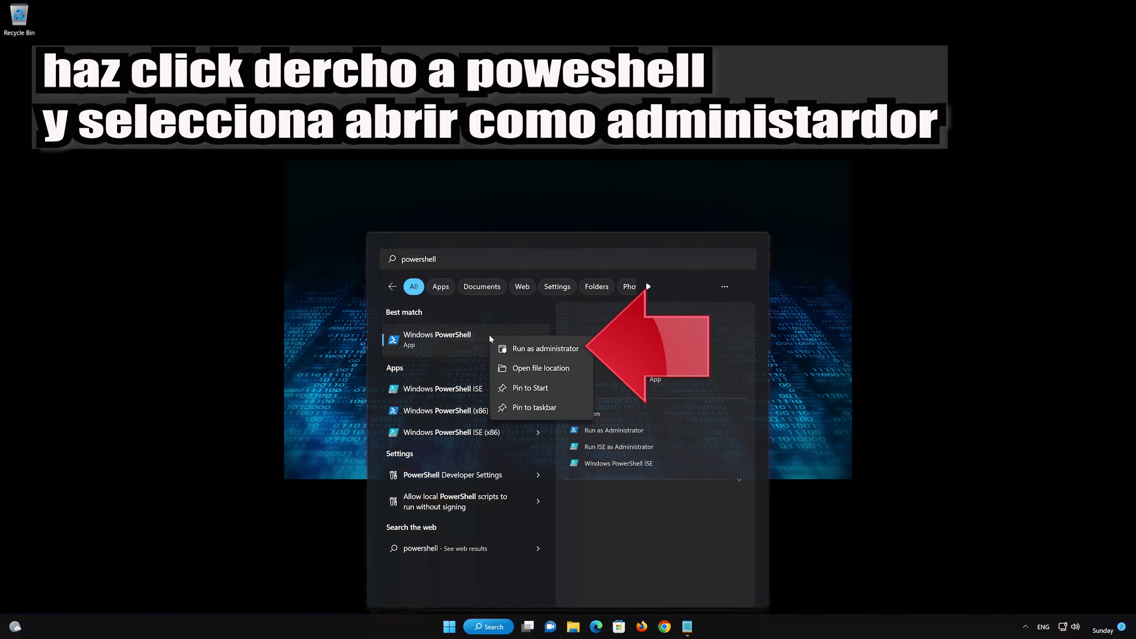
{"action": "left_click", "coordinate": [537, 350]}
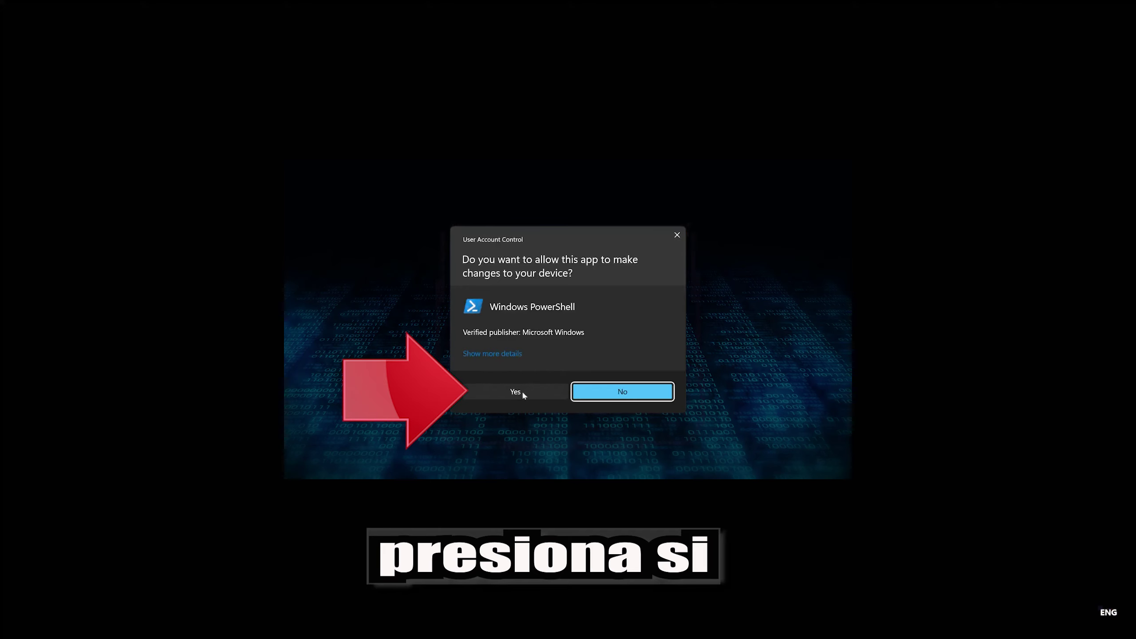
{"action": "left_click", "coordinate": [525, 393]}
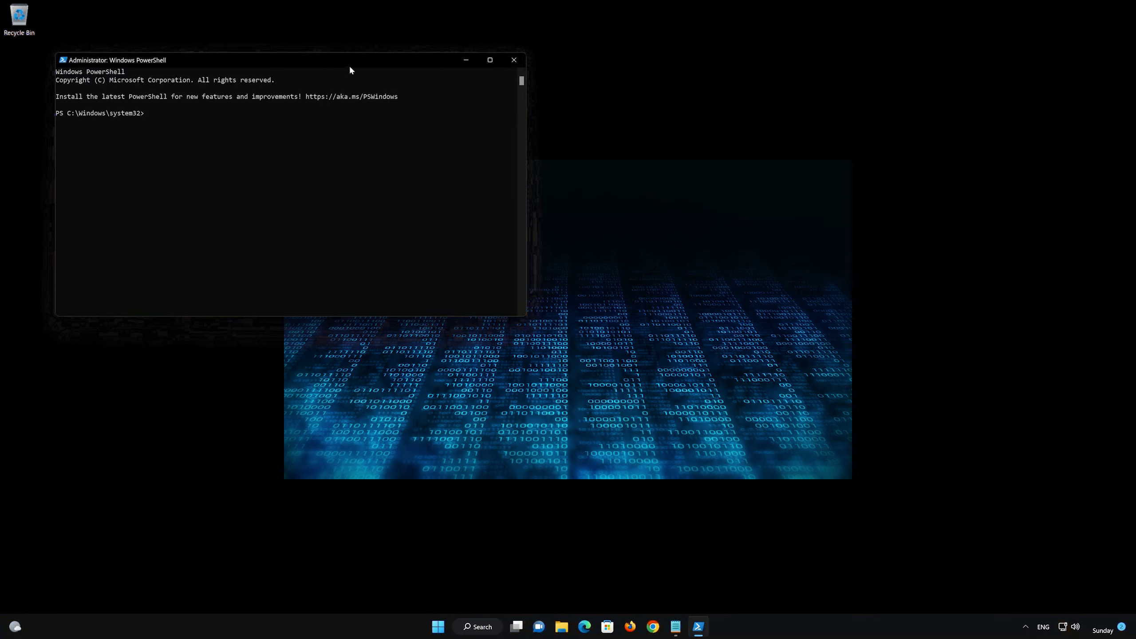
{"action": "left_click_drag", "start_coordinate": [348, 61], "coordinate": [662, 161]}
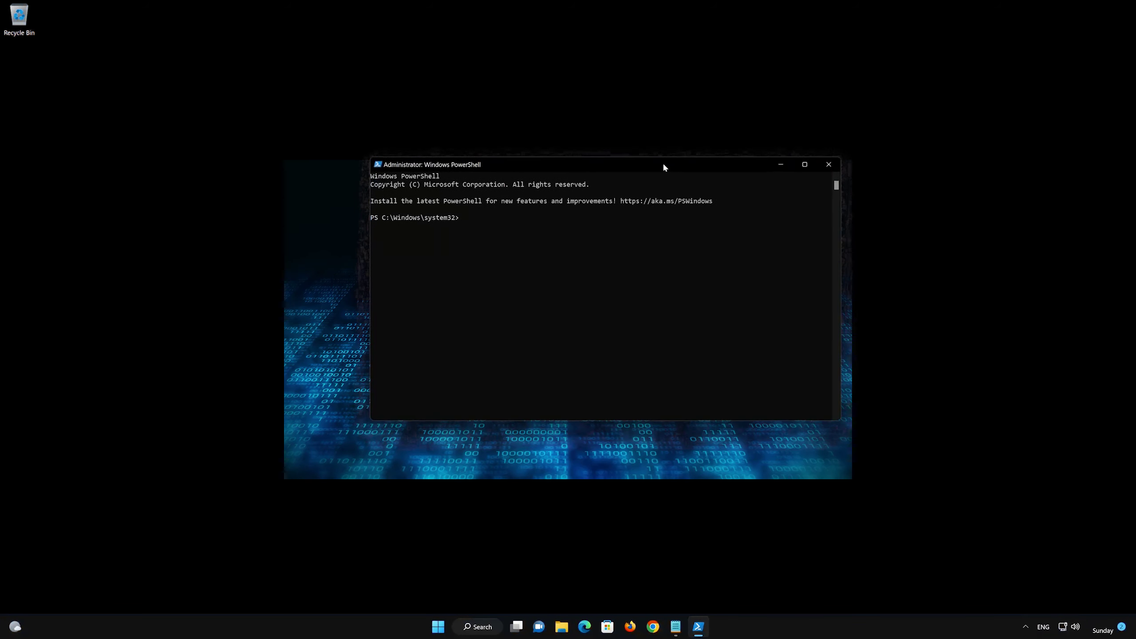
- Copy the Windows Update reset commands from the untitled Notepad document and run them in the administrator PowerShell window
{"action": "left_click", "coordinate": [676, 627]}
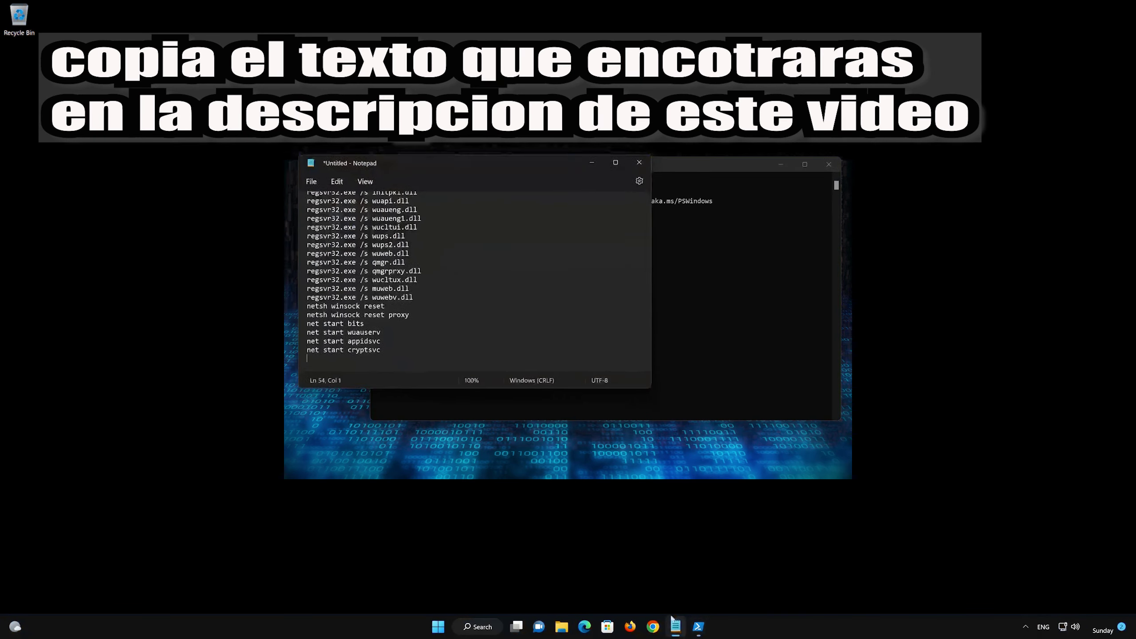
{"action": "left_click_drag", "start_coordinate": [378, 347], "coordinate": [303, 213]}
{"action": "right_click", "coordinate": [497, 164]}
{"action": "mouse_move", "coordinate": [504, 244]}
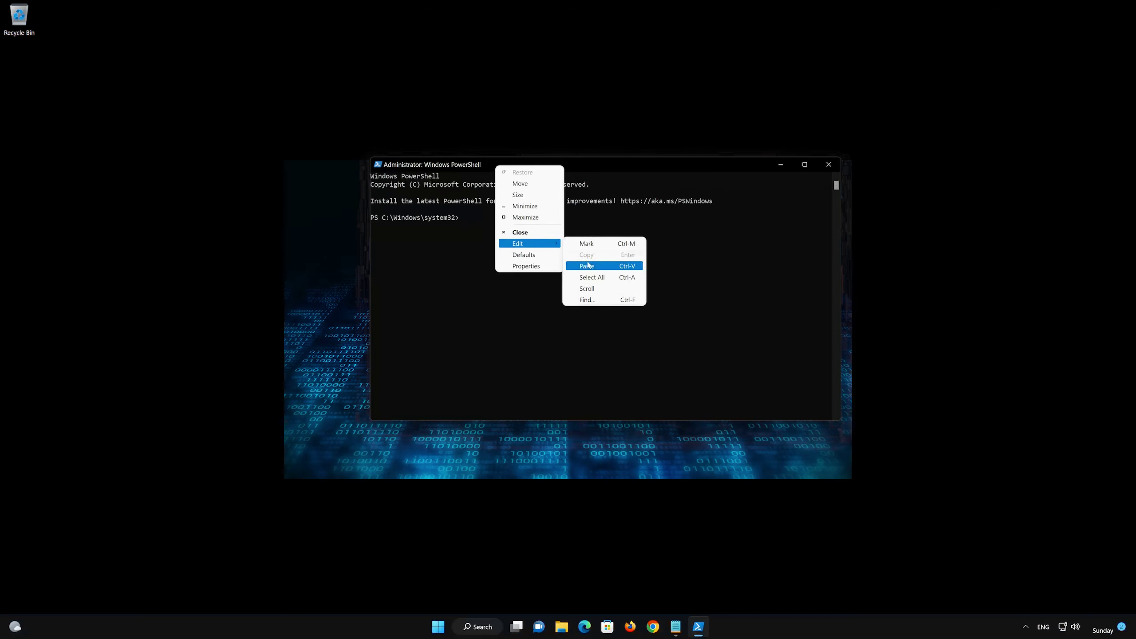
{"action": "left_click", "coordinate": [617, 266]}
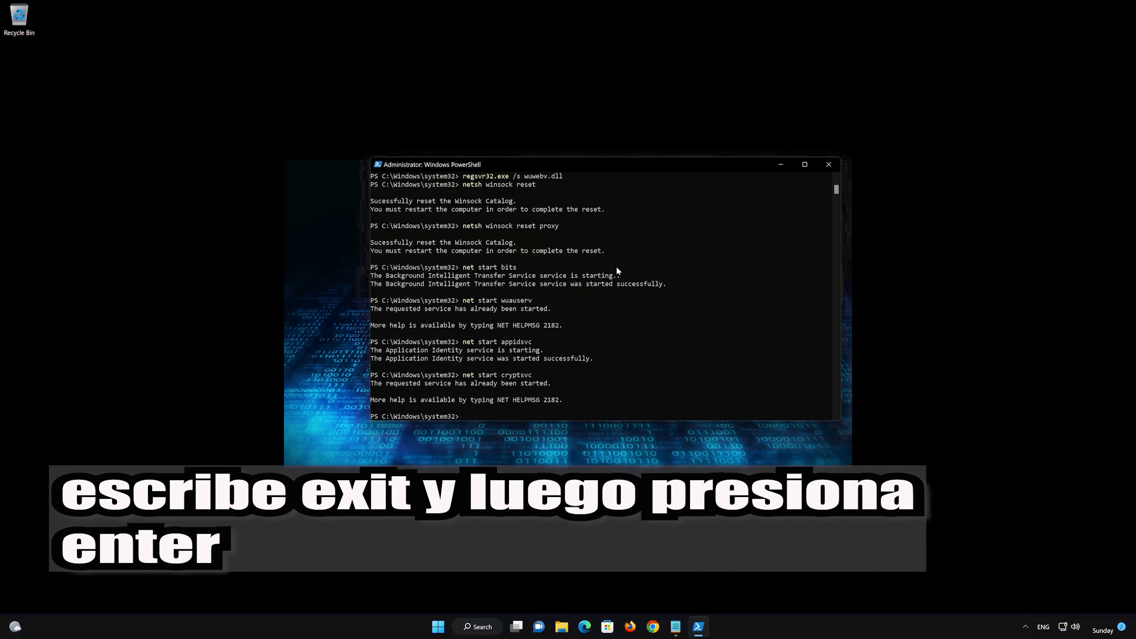
- Close the PowerShell session with the exit command and restart the PC
{"action": "type", "text": "exit"}
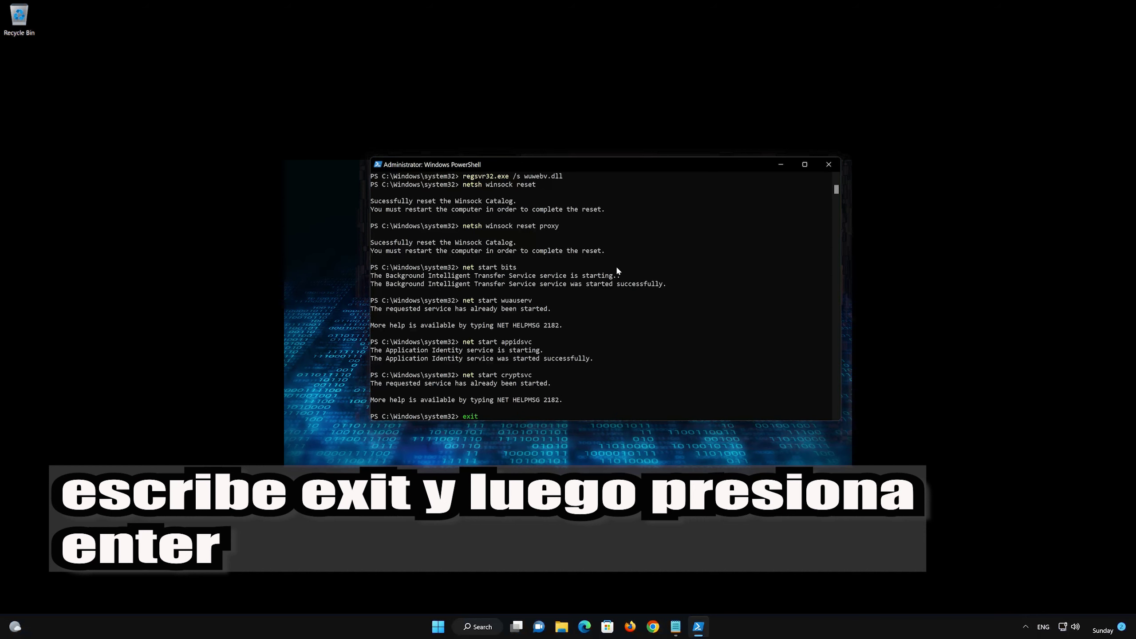
{"action": "key", "text": "Return"}
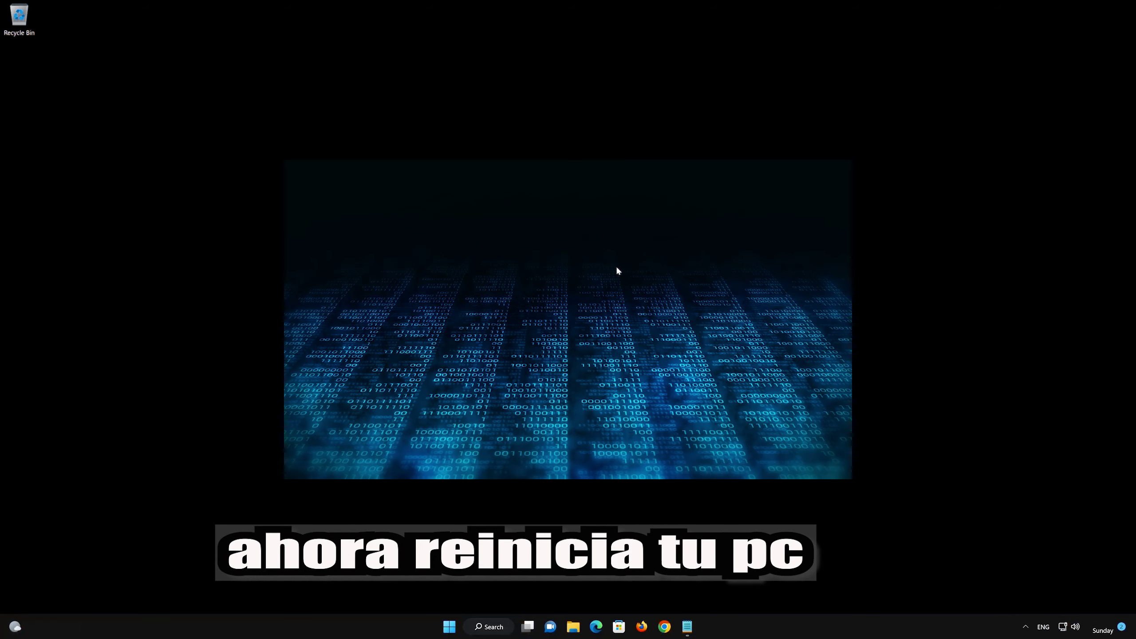
{"action": "left_click", "coordinate": [455, 625]}
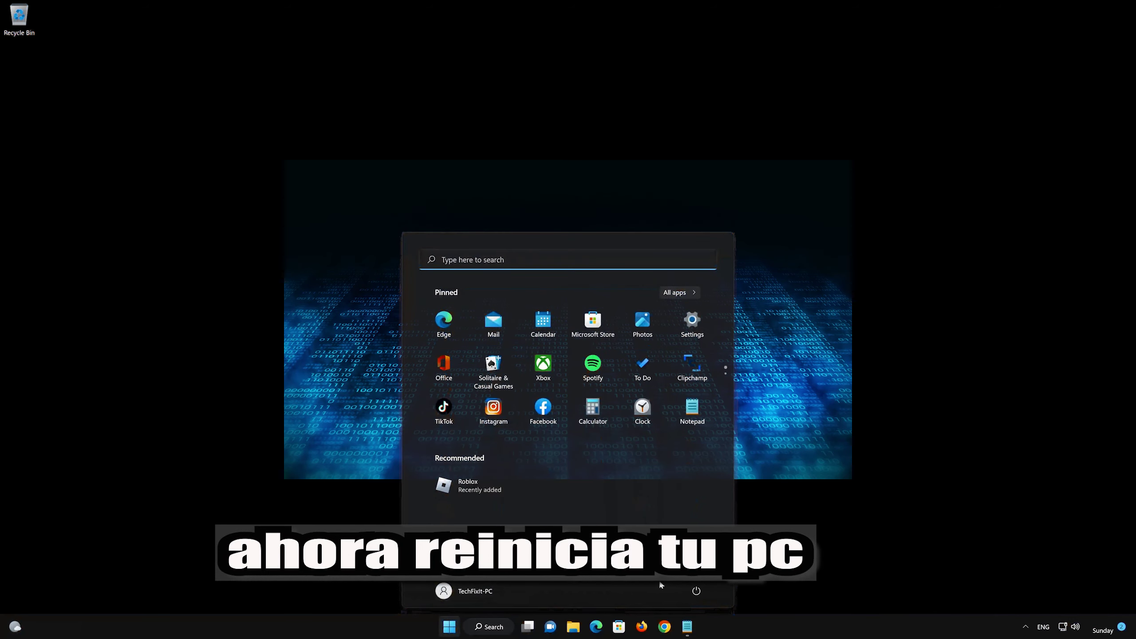
{"action": "left_click", "coordinate": [697, 569]}
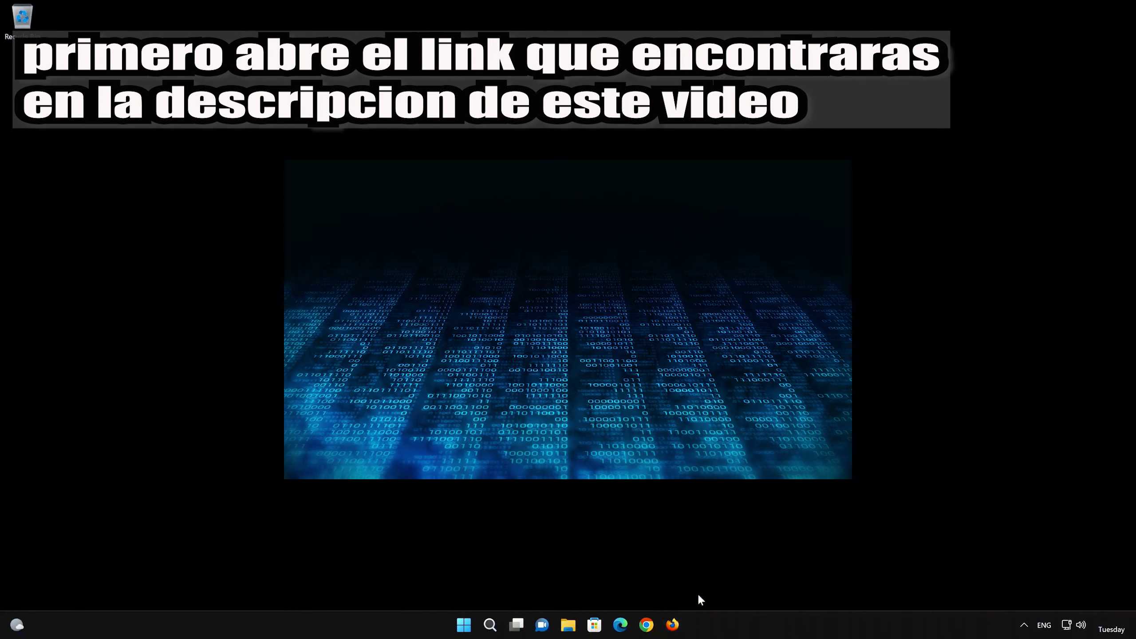
{"action": "left_click", "coordinate": [673, 624]}
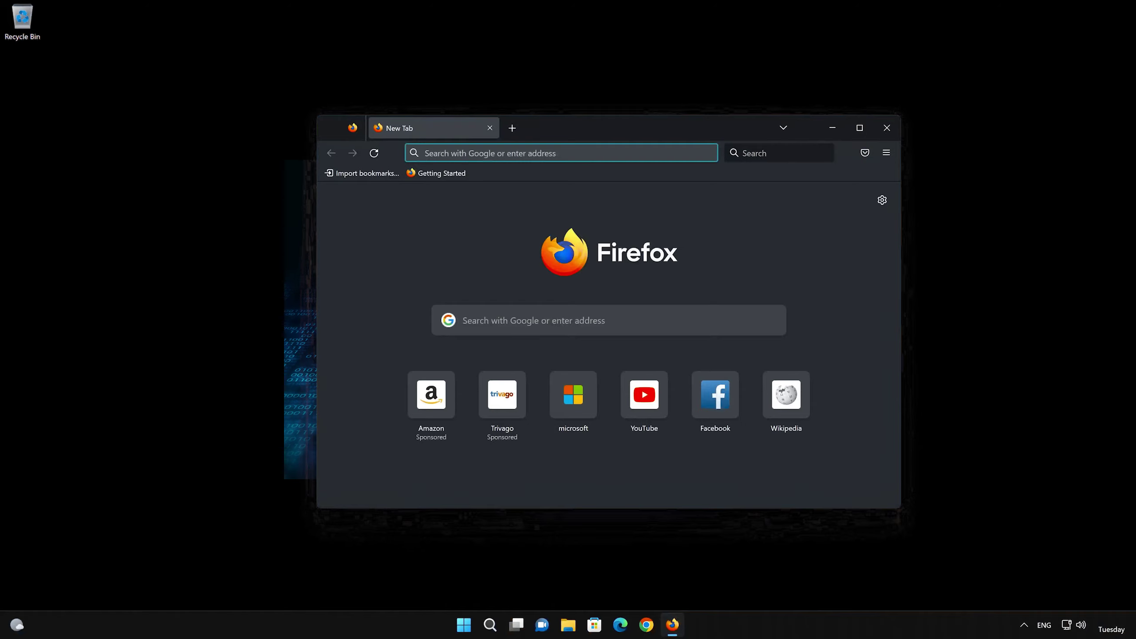
{"action": "right_click", "coordinate": [533, 155]}
{"action": "left_click", "coordinate": [563, 255]}
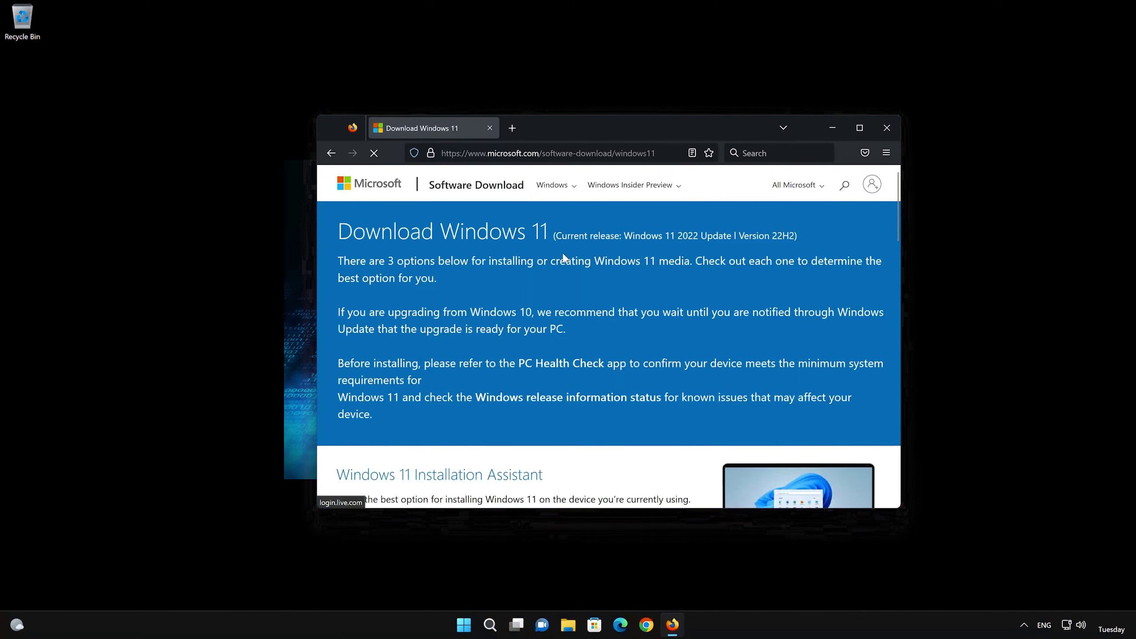
- Download the media creation tool offered under Create Windows 11 Installation Media and close the browser
{"action": "scroll", "coordinate": [563, 255], "scroll_direction": "down", "scroll_amount": 5}
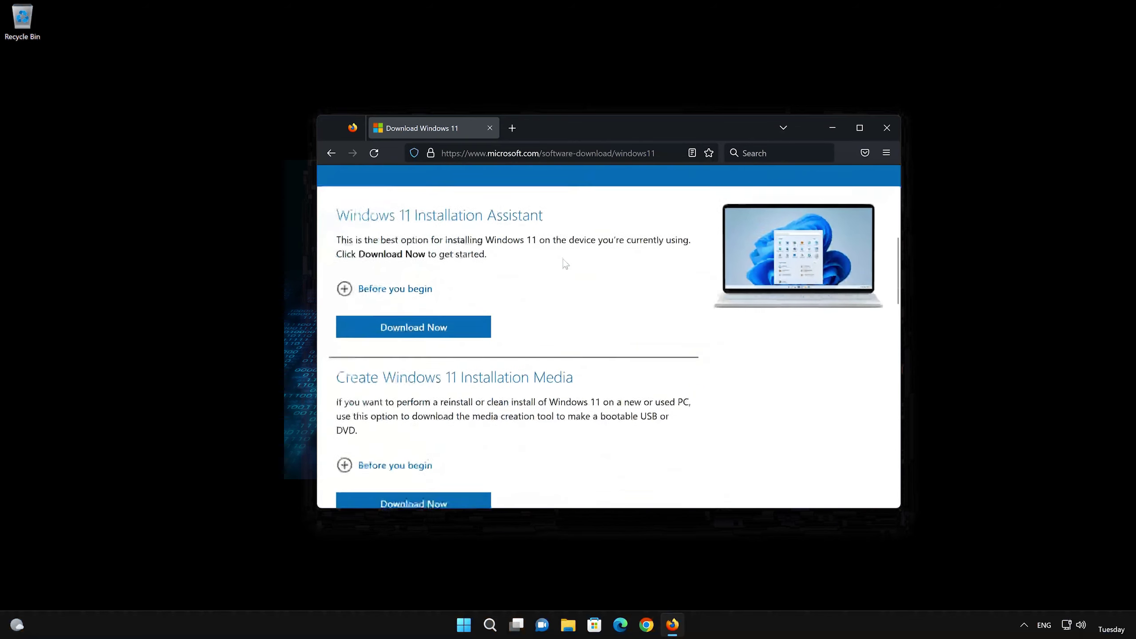
{"action": "scroll", "coordinate": [523, 309], "scroll_direction": "down", "scroll_amount": 3}
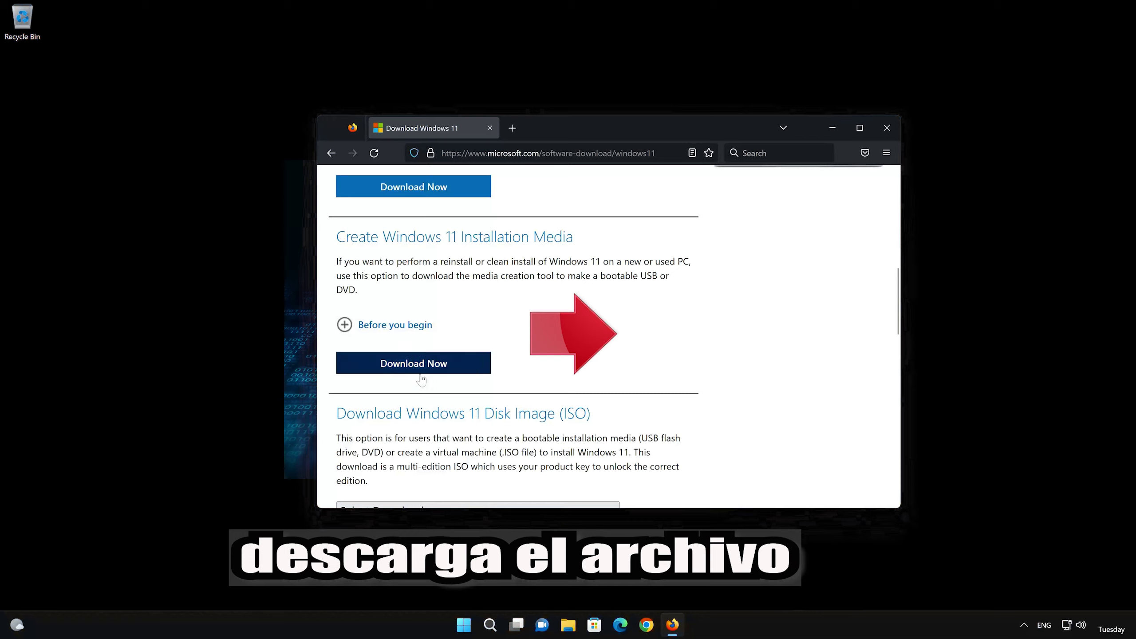
{"action": "left_click", "coordinate": [433, 364]}
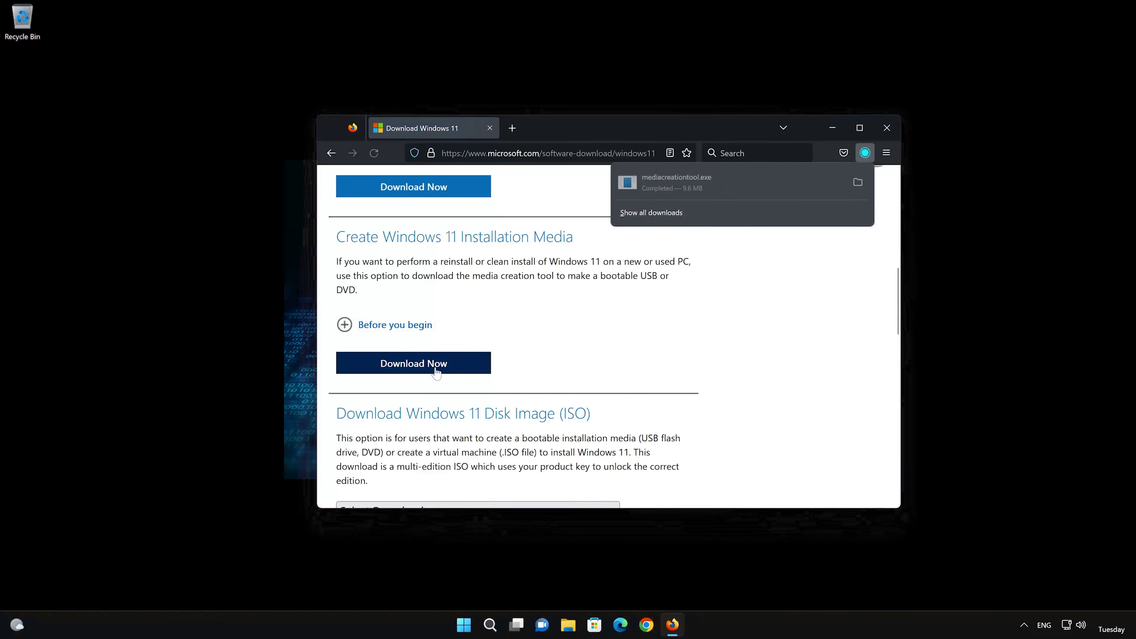
{"action": "left_click", "coordinate": [884, 128]}
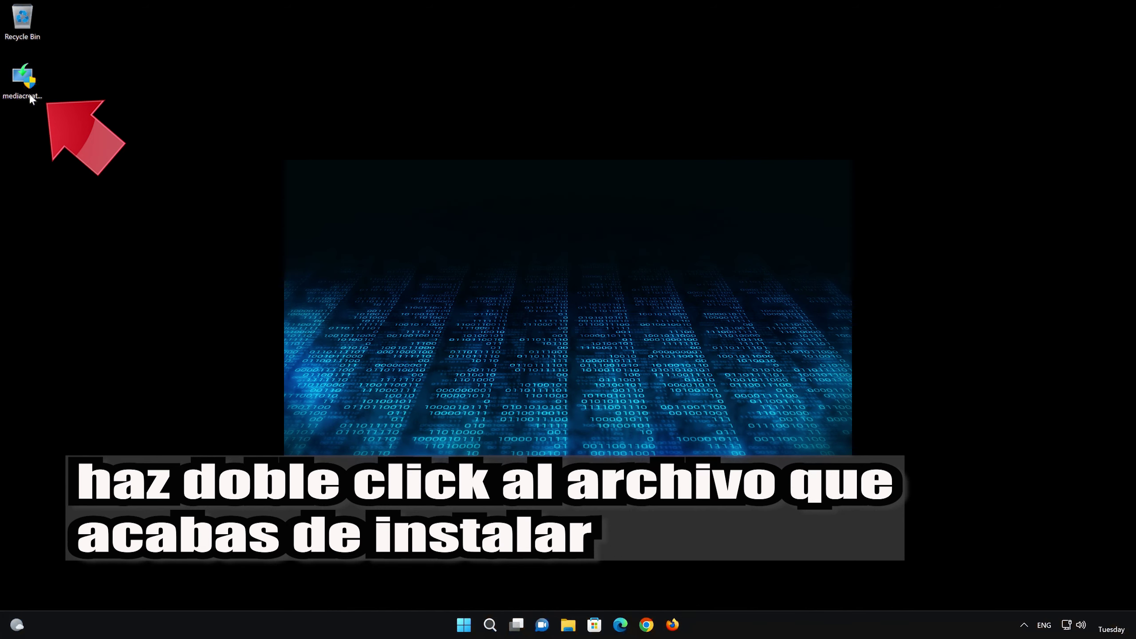
- Launch mediacreationtool from the desktop with administrator approval, accept the license terms, and keep the recommended language and edition
{"action": "double_click", "coordinate": [22, 81]}
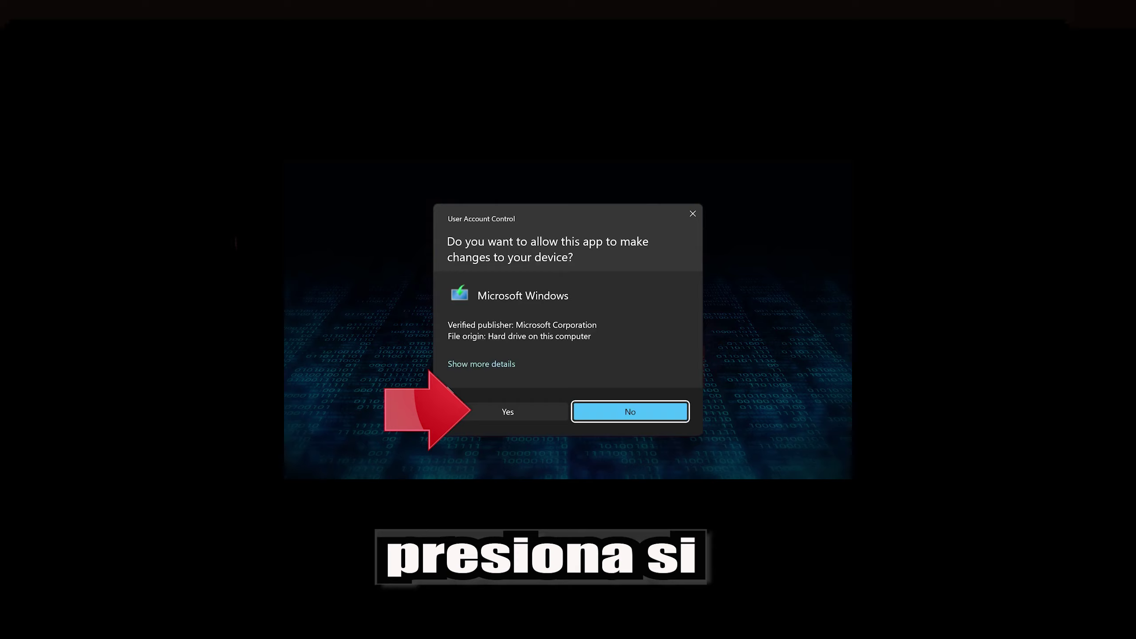
{"action": "left_click", "coordinate": [502, 412]}
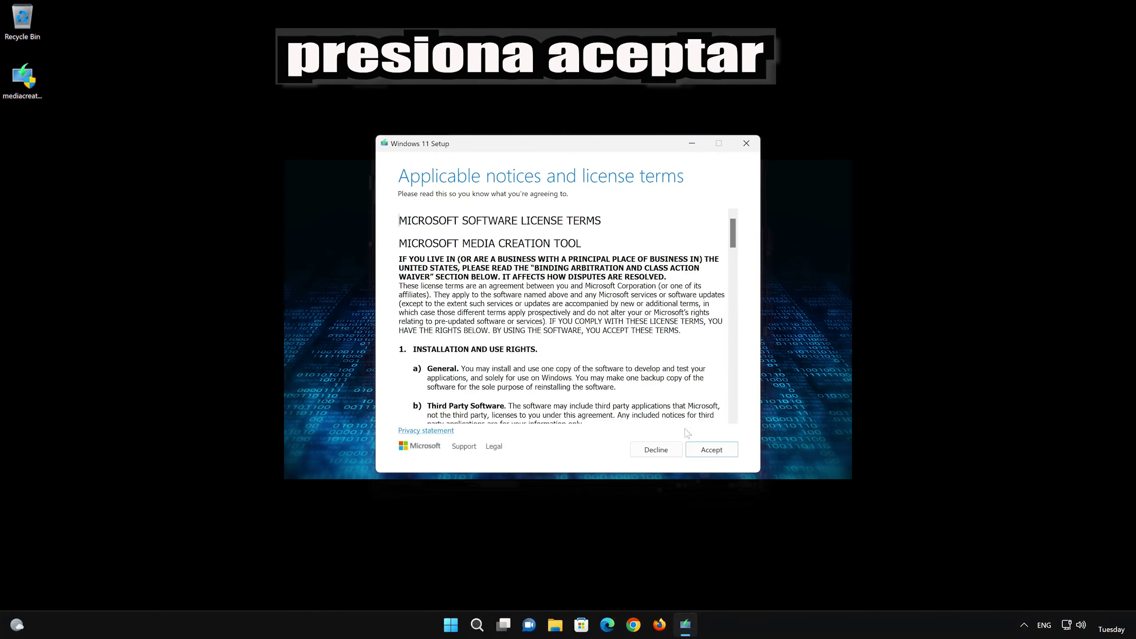
{"action": "left_click", "coordinate": [718, 451]}
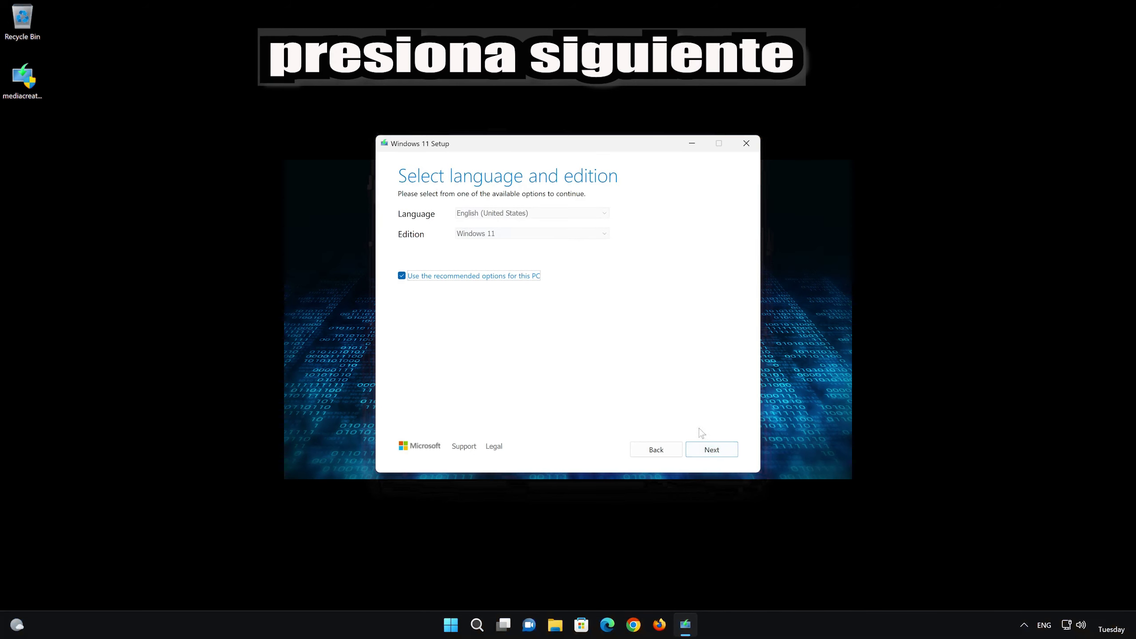
{"action": "left_click", "coordinate": [727, 458]}
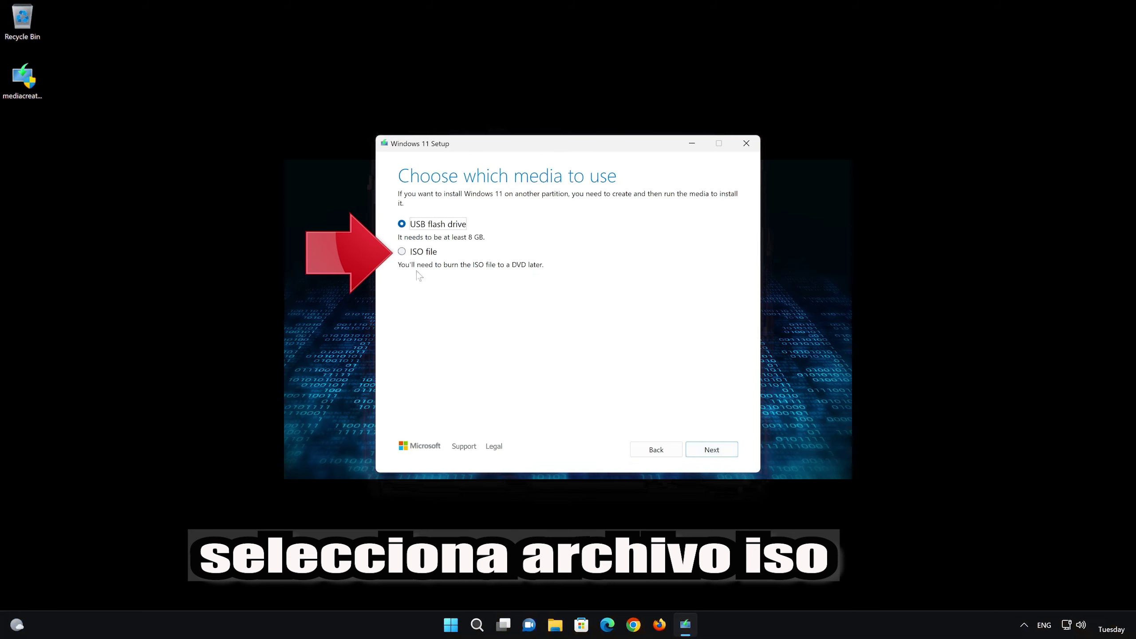
- Create the installation media as an ISO file named Windows 11 on the Desktop and finish the media creation wizard
{"action": "left_click", "coordinate": [401, 251]}
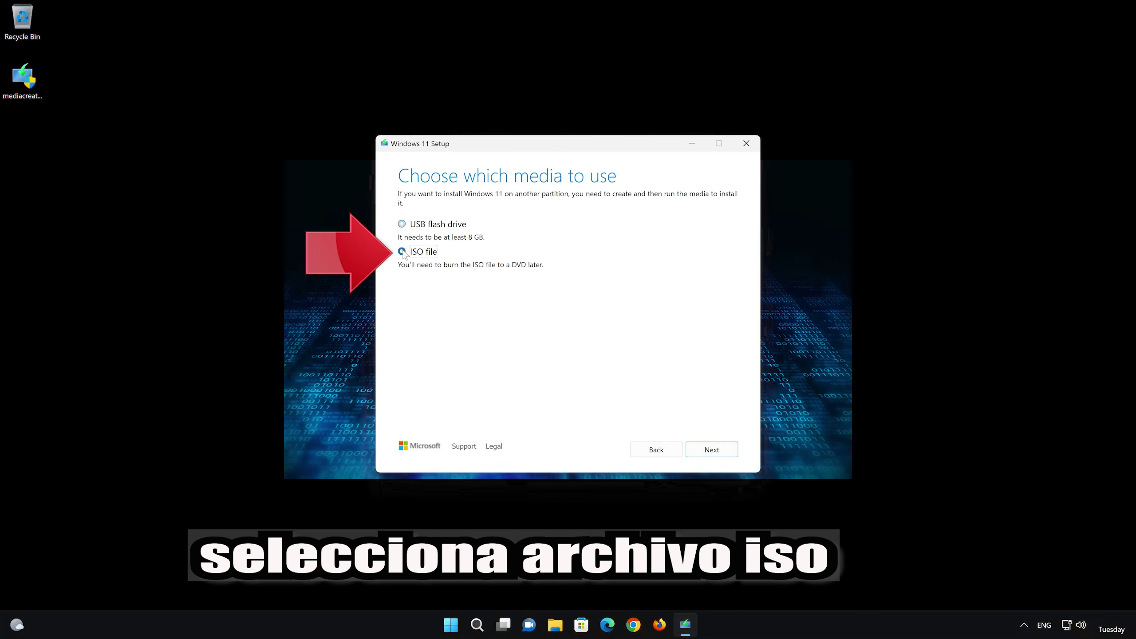
{"action": "left_click", "coordinate": [712, 449]}
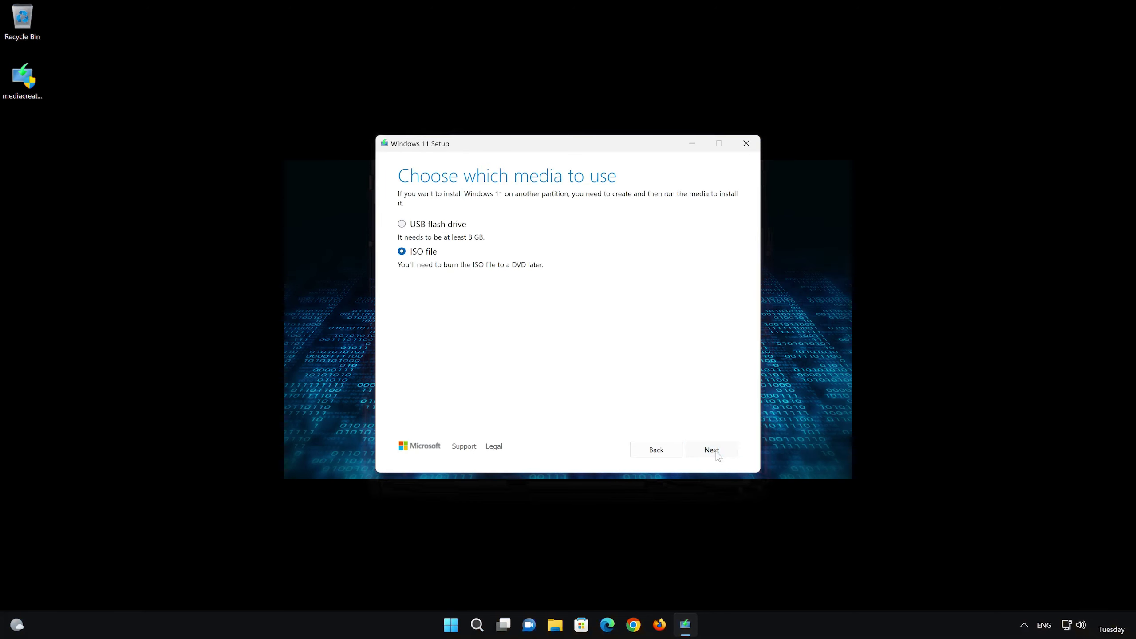
{"action": "left_click", "coordinate": [497, 404]}
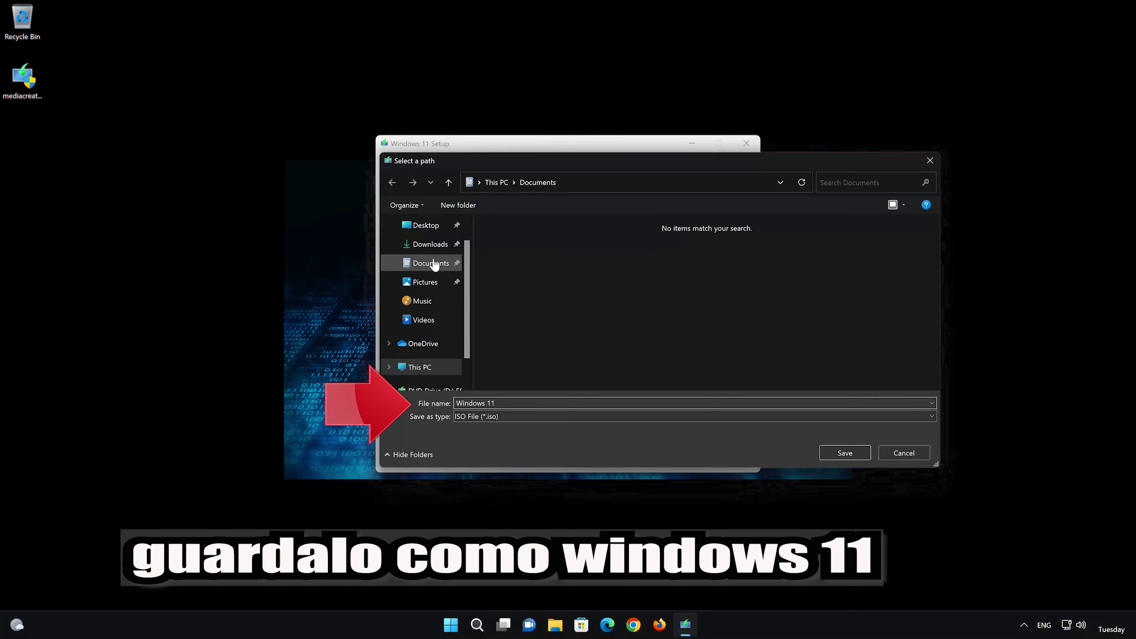
{"action": "left_click", "coordinate": [427, 226]}
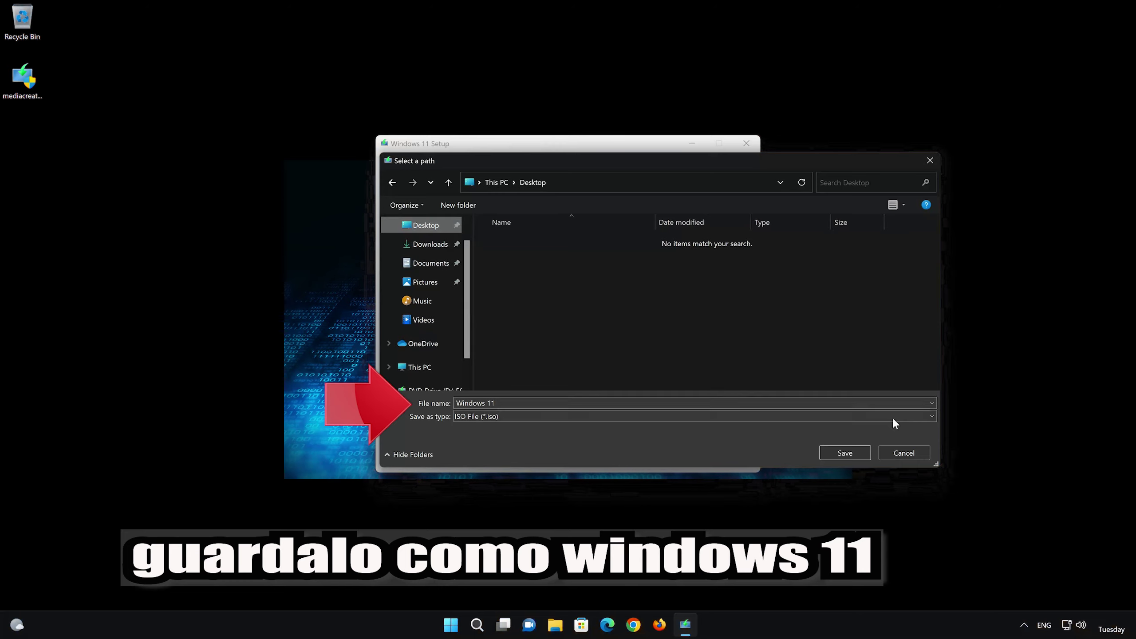
{"action": "left_click", "coordinate": [853, 449]}
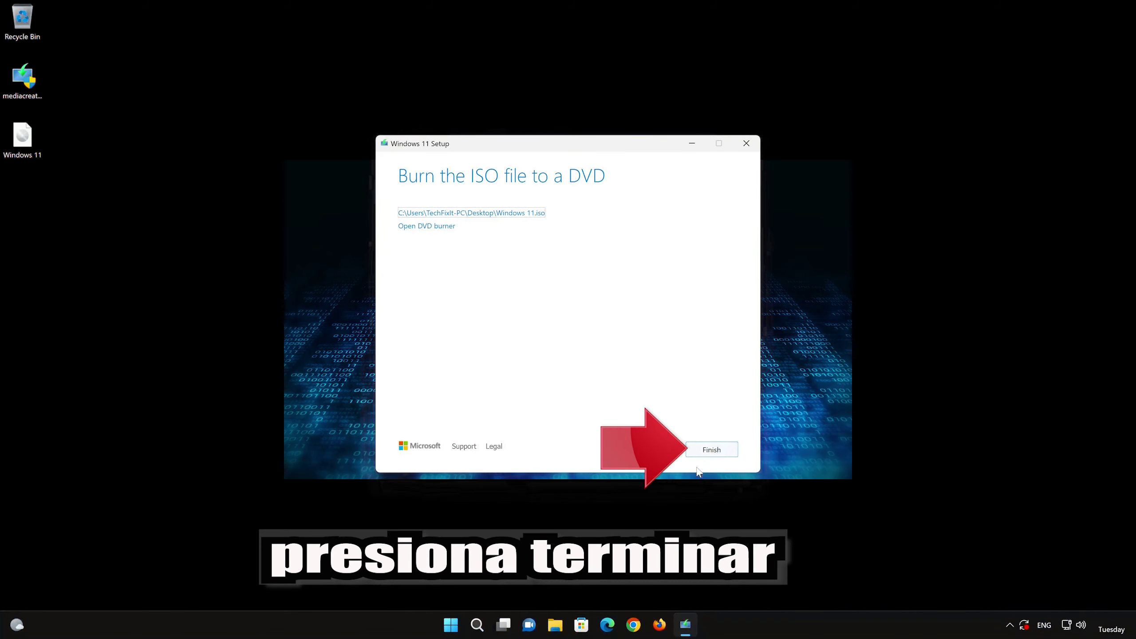
{"action": "left_click", "coordinate": [712, 450]}
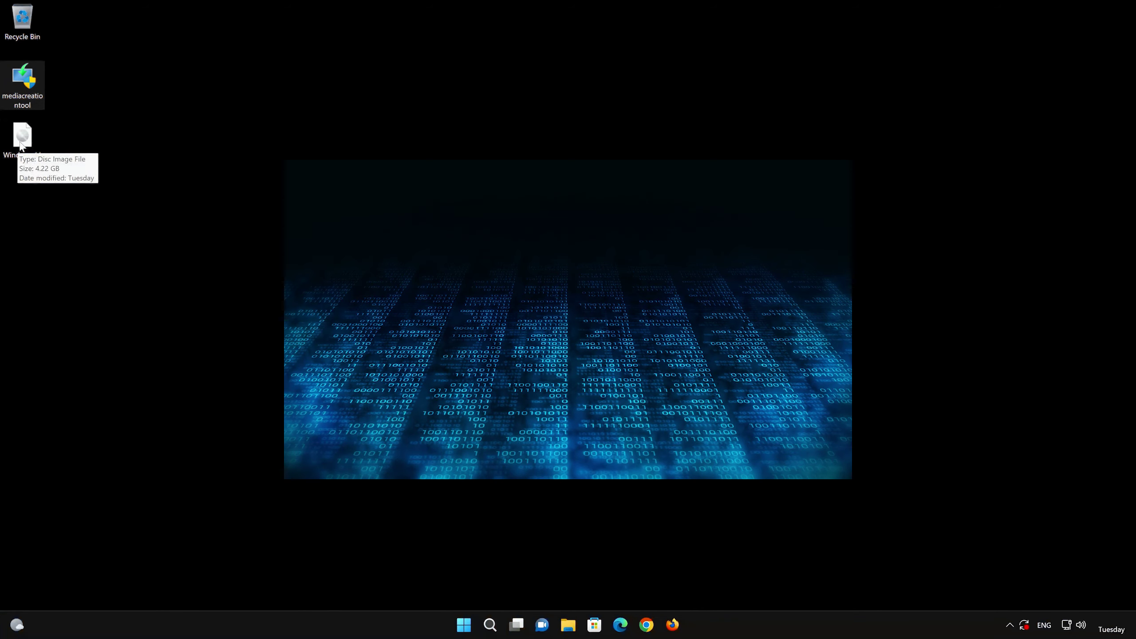
- Mount the Windows 11 ISO from the desktop, run its setup application with administrator approval, and close the drive's folder window
{"action": "double_click", "coordinate": [21, 147]}
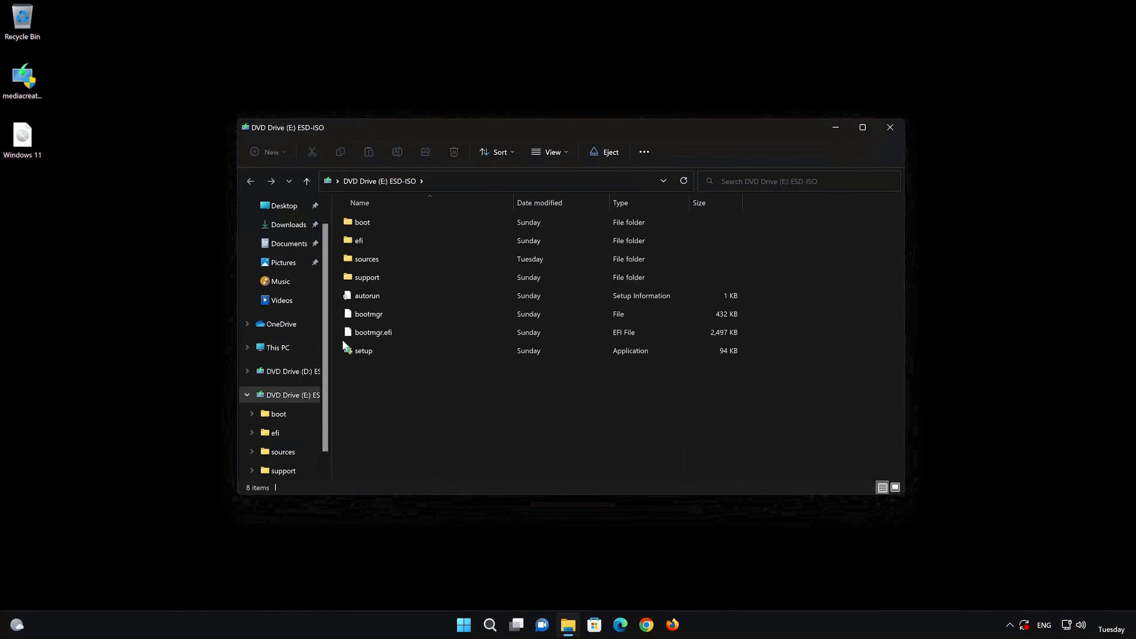
{"action": "double_click", "coordinate": [426, 351]}
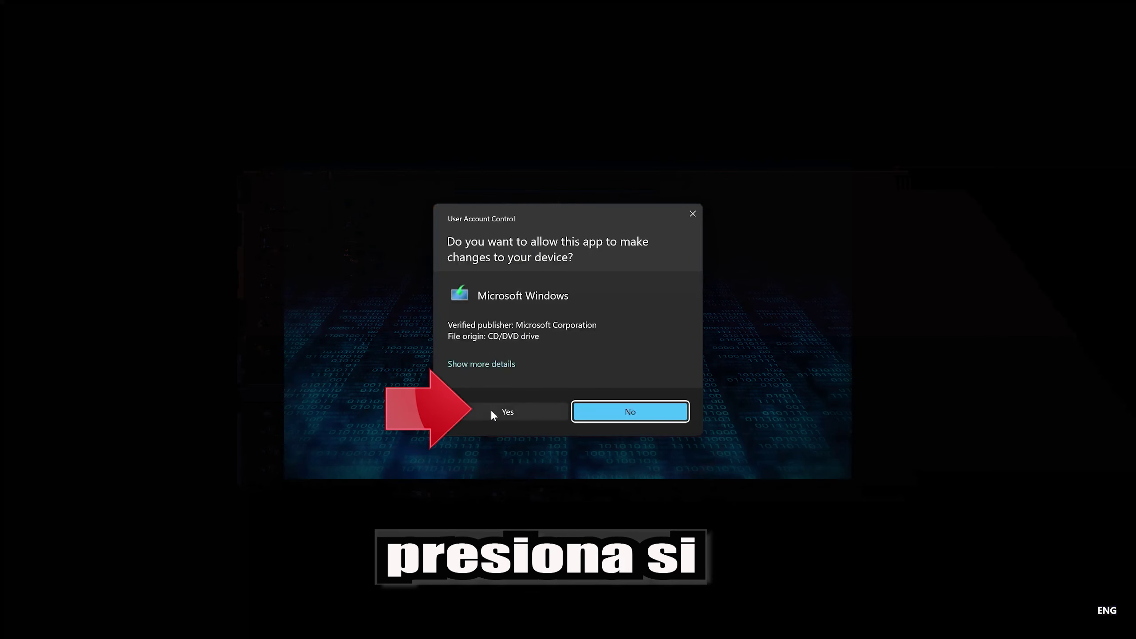
{"action": "left_click", "coordinate": [503, 413]}
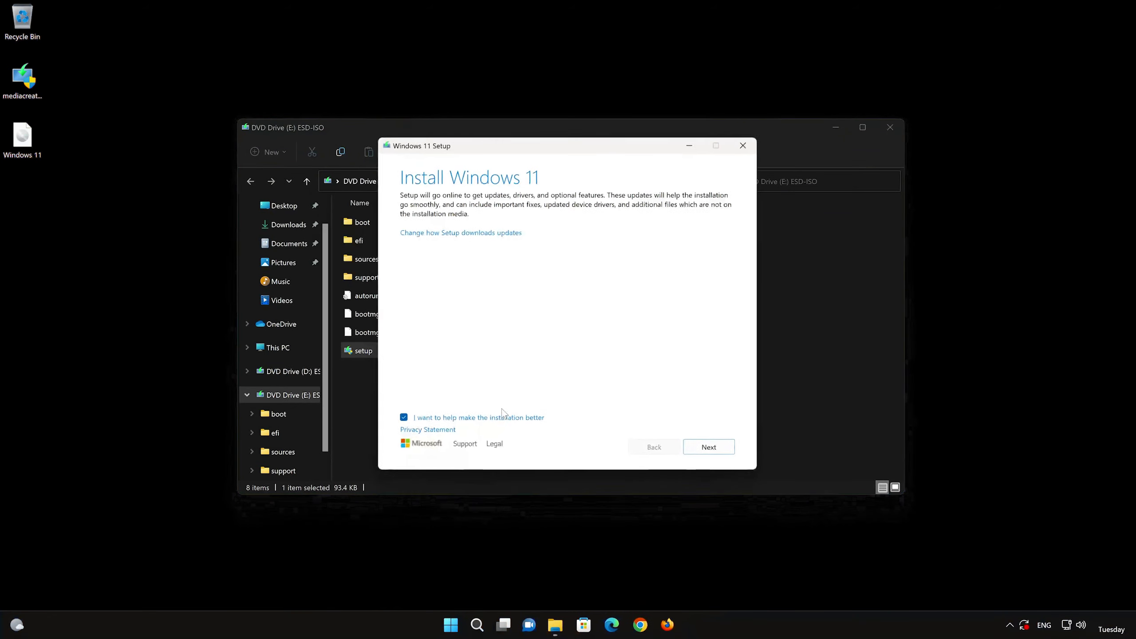
{"action": "left_click", "coordinate": [885, 128]}
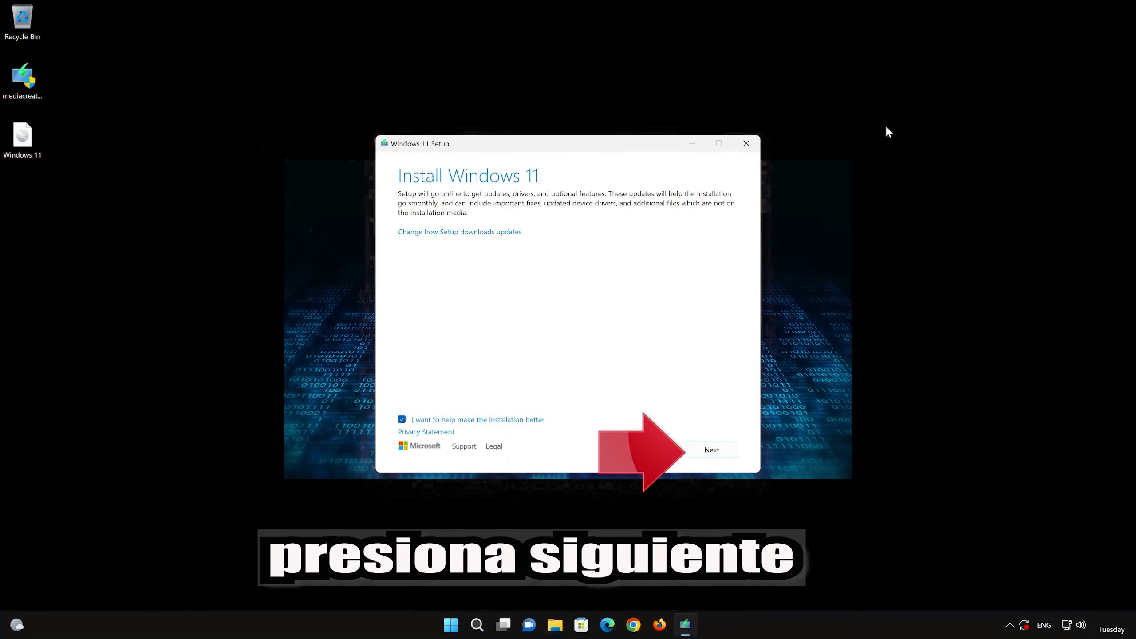
- Proceed through Windows 11 Setup, accept the license terms, and start installing Windows 11 Pro with personal files and apps kept
{"action": "left_click", "coordinate": [716, 455]}
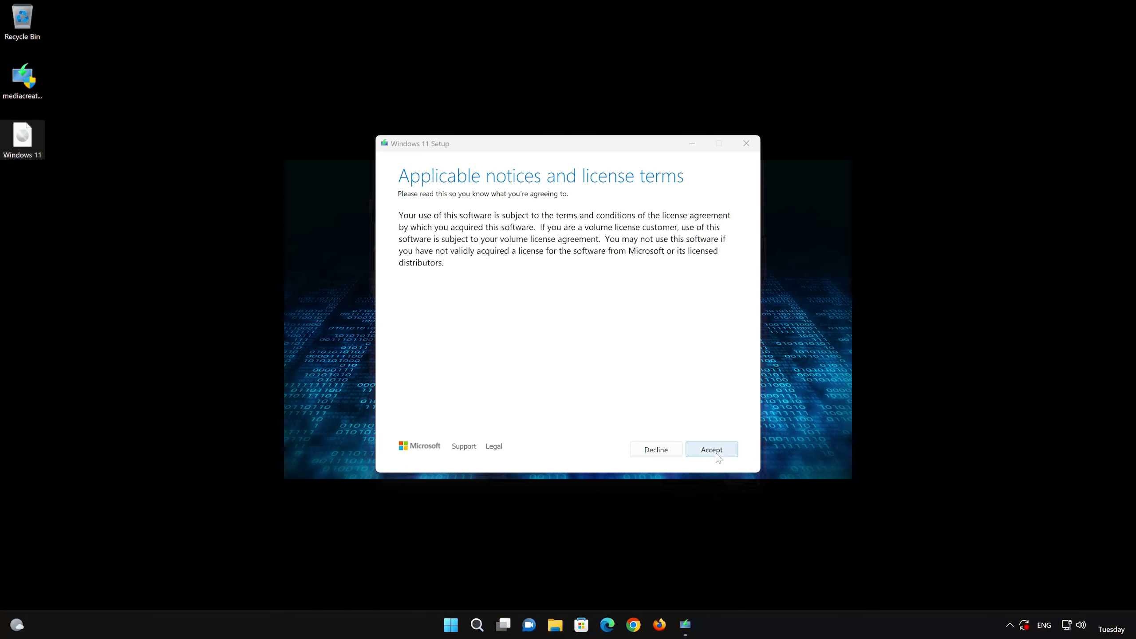
{"action": "left_click", "coordinate": [715, 454]}
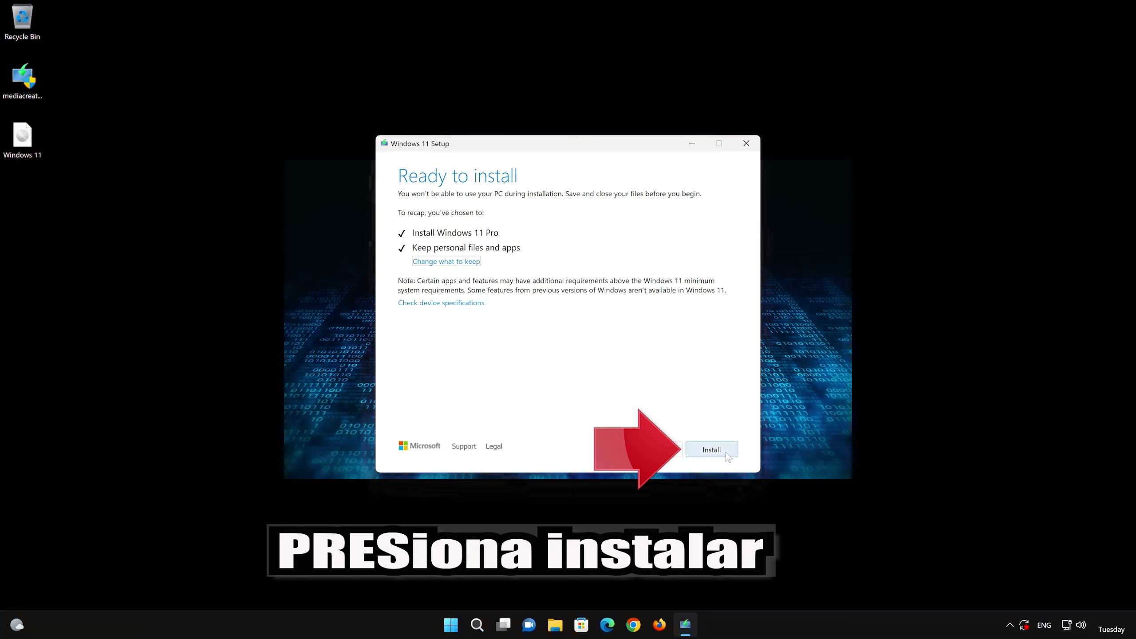
{"action": "left_click", "coordinate": [712, 450]}
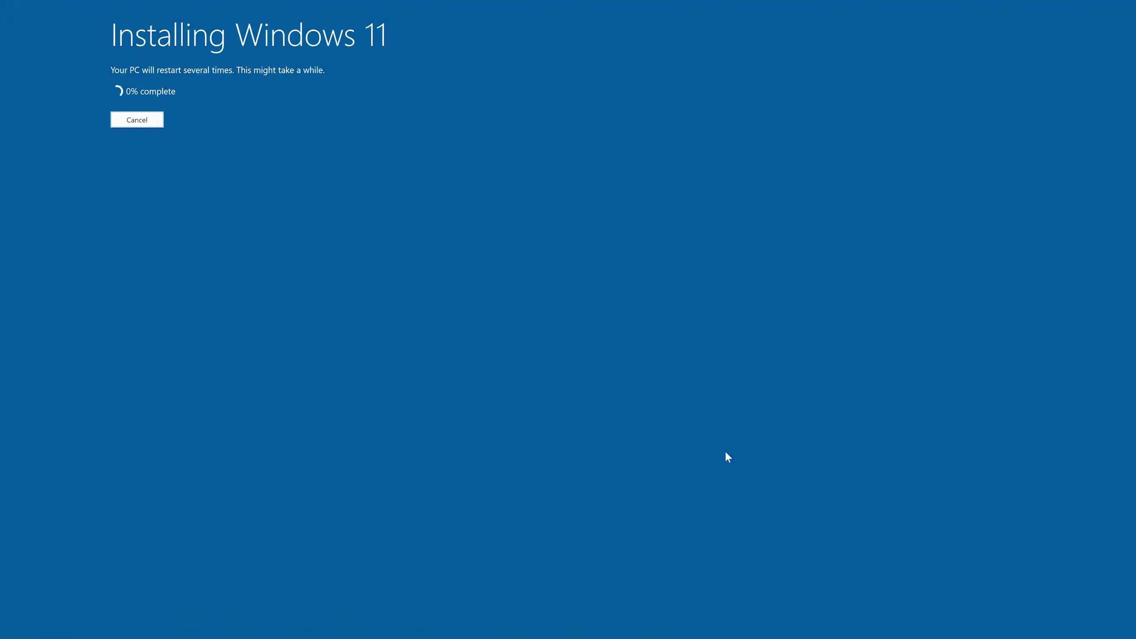